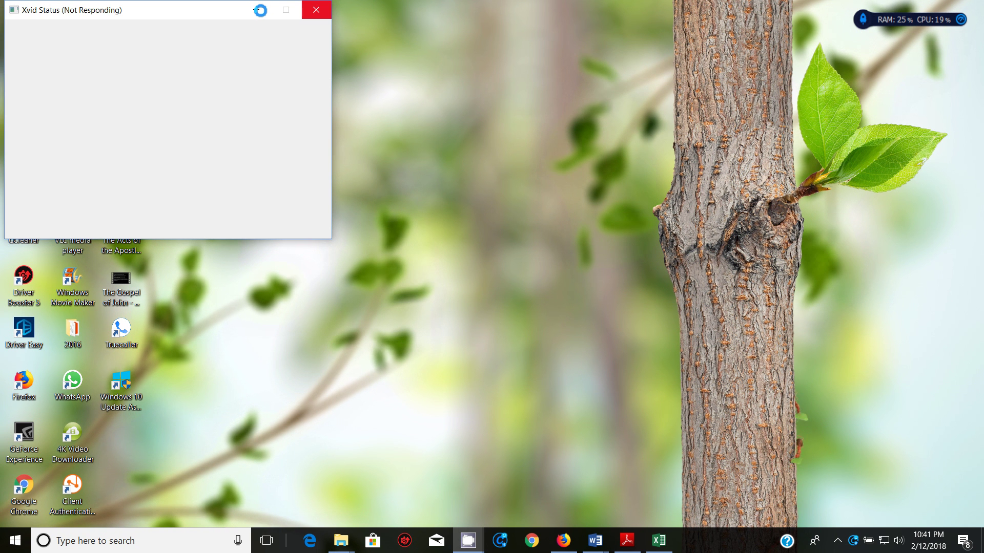
- Minimize the unresponsive Xvid Status window to clear the desktop
{"action": "left_click", "coordinate": [260, 10]}
- Restore the question paper PDF and scroll to the turtle image import, crop and resize questions
{"action": "mouse_move", "coordinate": [639, 552]}
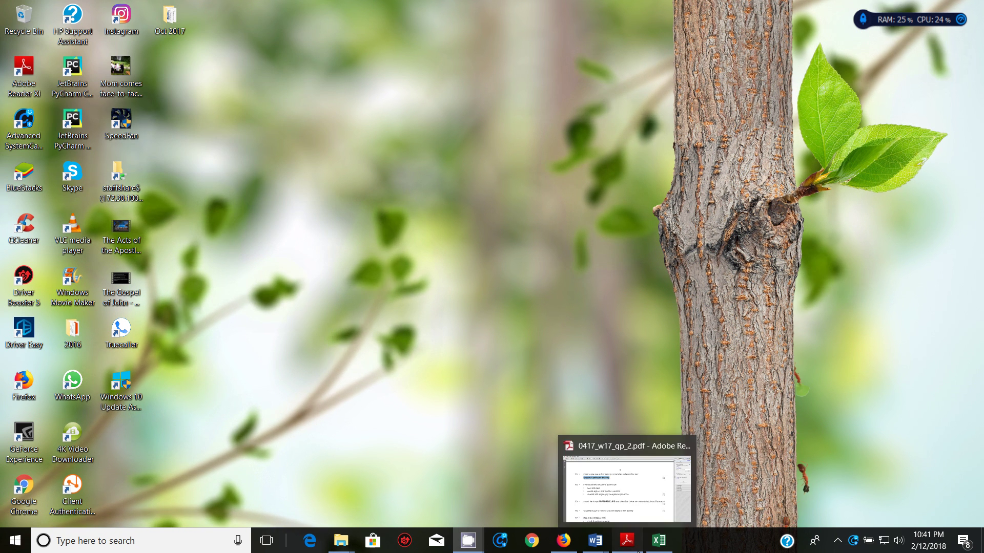
{"action": "left_click", "coordinate": [608, 438]}
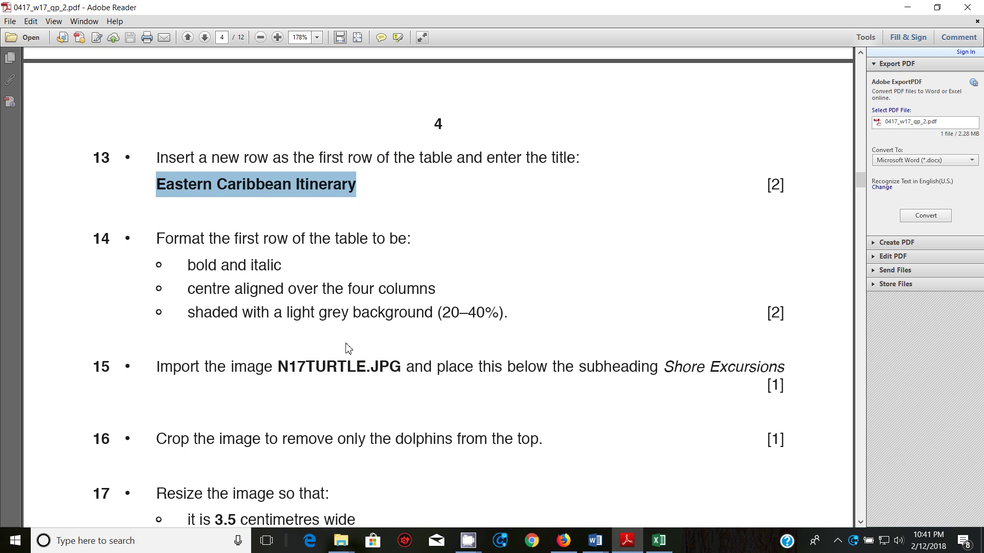
{"action": "scroll", "coordinate": [348, 349], "scroll_direction": "down", "scroll_amount": 3}
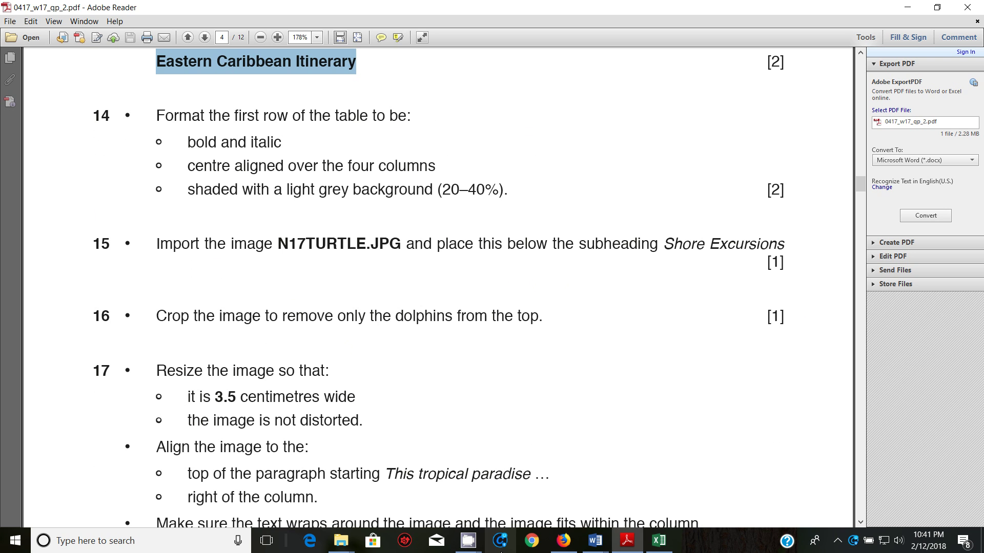
- Switch to the CRUISENEWS newsletter in Word
{"action": "mouse_move", "coordinate": [594, 540]}
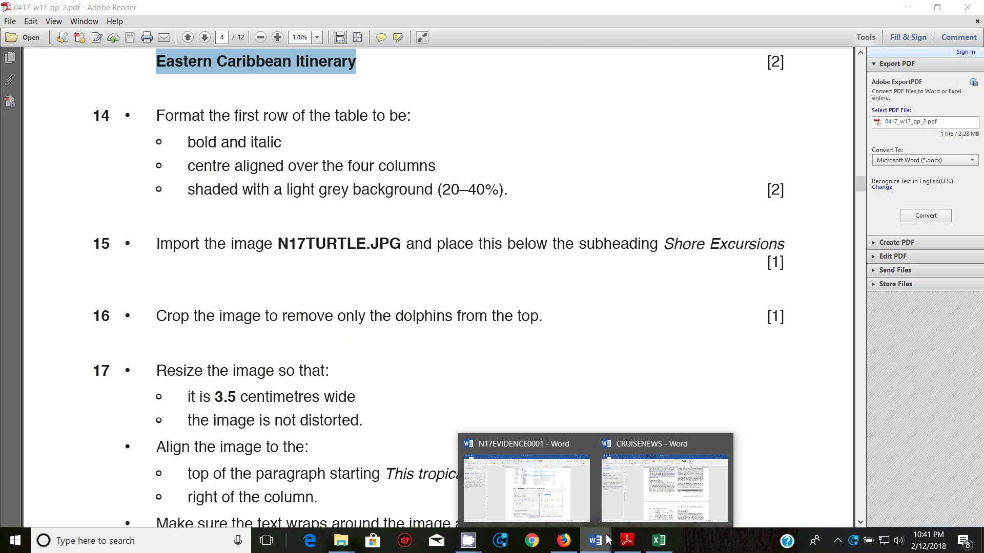
{"action": "mouse_move", "coordinate": [551, 491]}
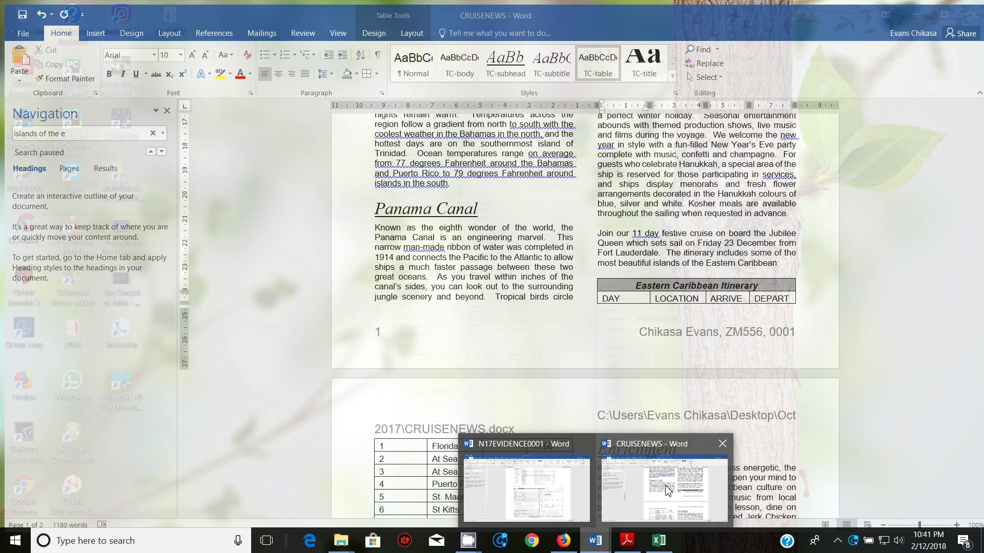
{"action": "left_click", "coordinate": [650, 477]}
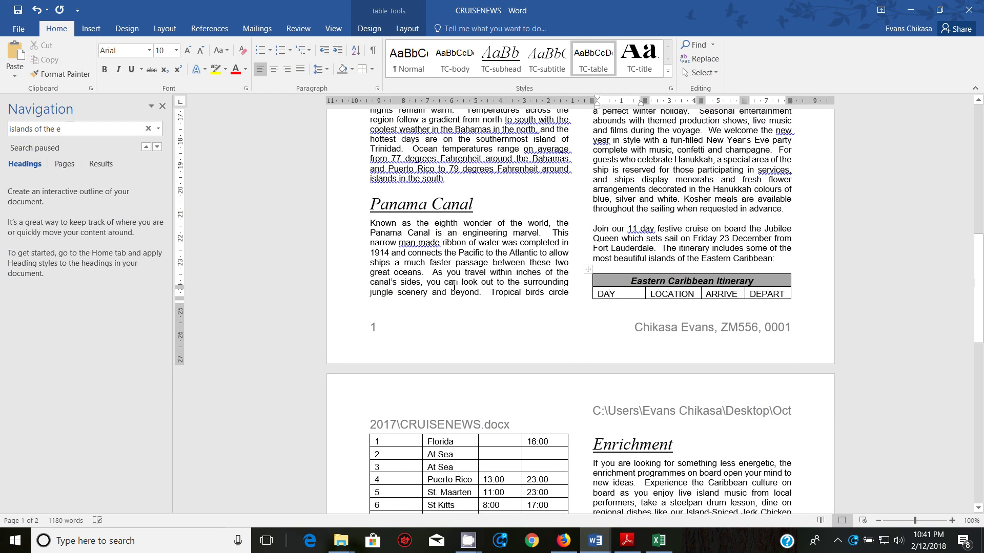
- Place the cursor at the start of 'This tropical paradise' under Shore Excursions
{"action": "scroll", "coordinate": [524, 319], "scroll_direction": "down", "scroll_amount": 5}
{"action": "scroll", "coordinate": [524, 319], "scroll_direction": "up", "scroll_amount": 6}
{"action": "scroll", "coordinate": [524, 319], "scroll_direction": "down", "scroll_amount": 8}
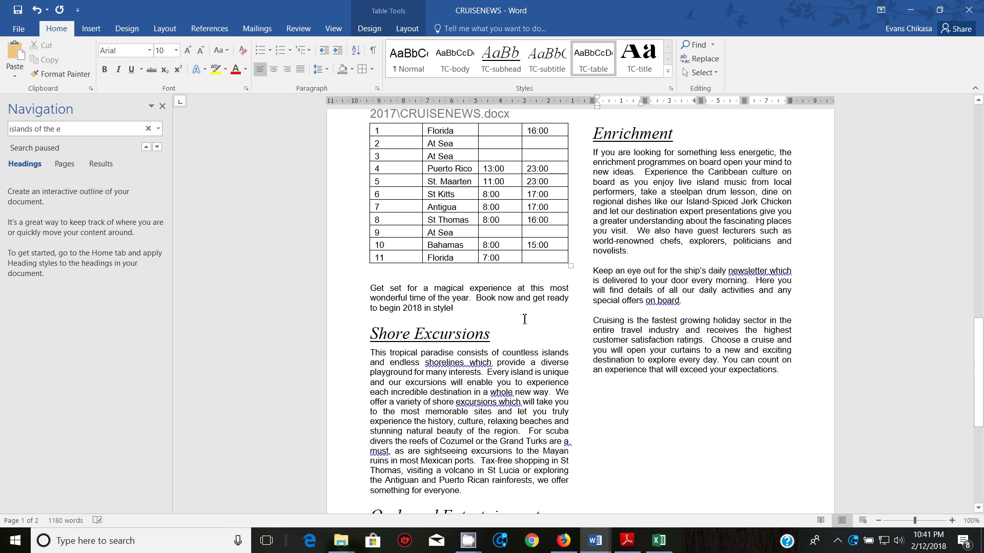
{"action": "scroll", "coordinate": [524, 319], "scroll_direction": "down", "scroll_amount": 2}
{"action": "left_click", "coordinate": [372, 295]}
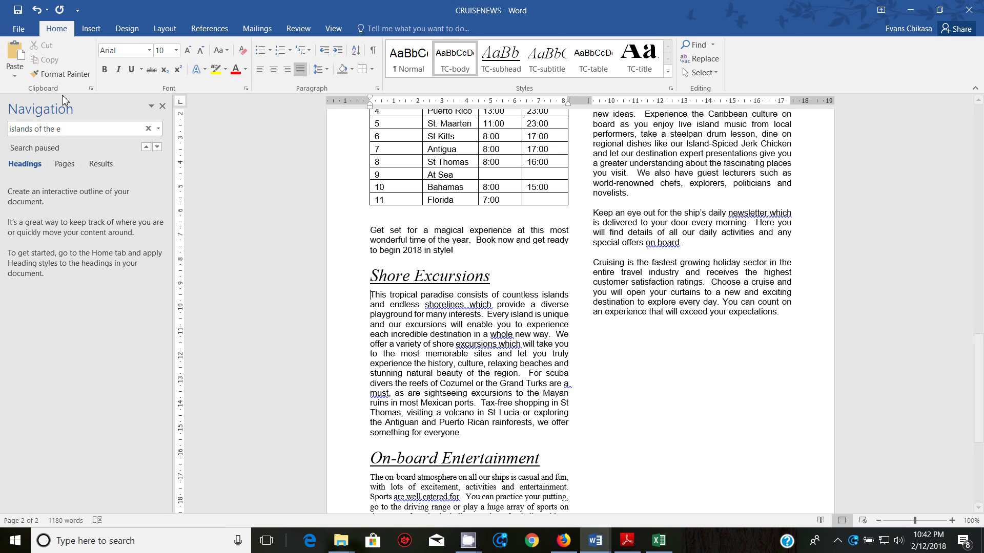
{"action": "left_click", "coordinate": [94, 29]}
- Insert the N17TURTLE picture from the Desktop's Oct 2017 folder
{"action": "left_click", "coordinate": [139, 62]}
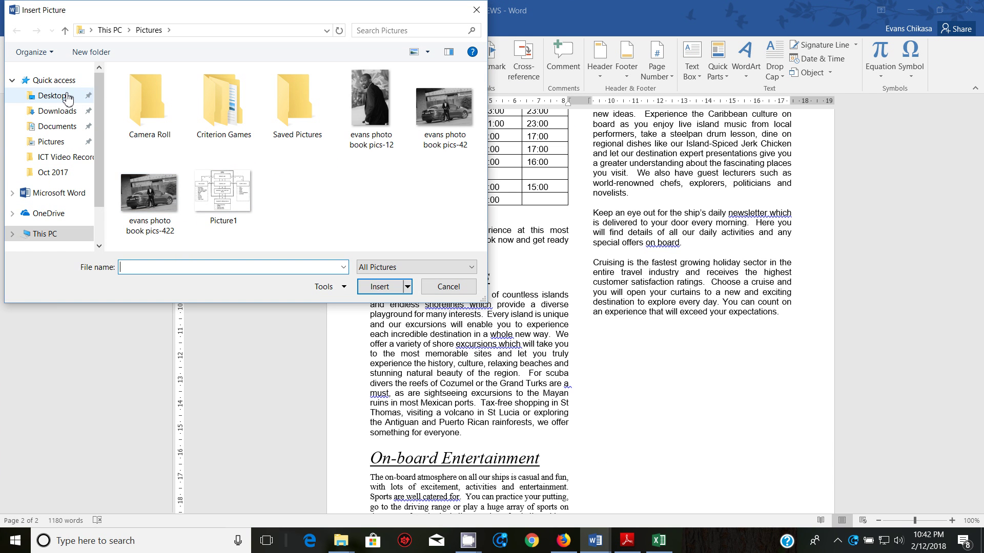
{"action": "left_click", "coordinate": [51, 95]}
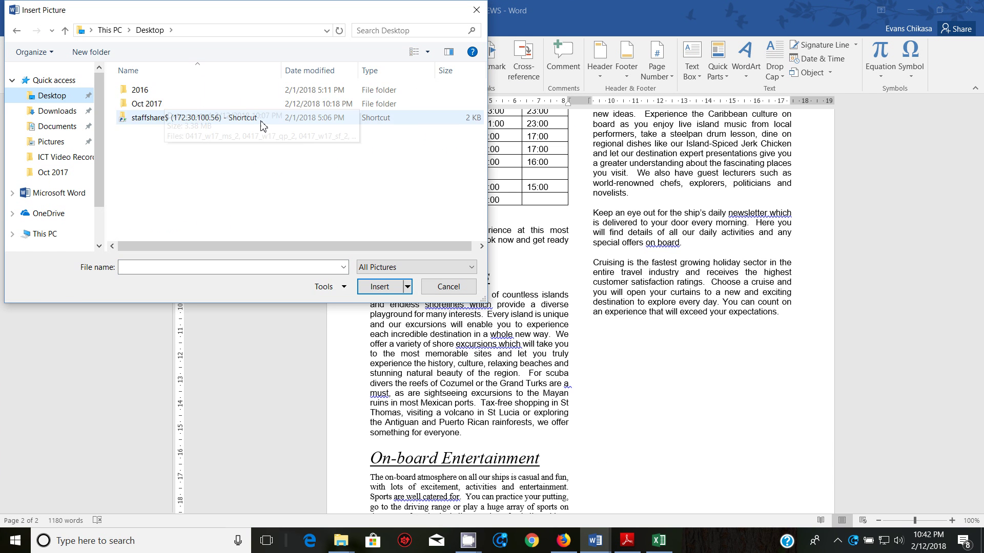
{"action": "left_click", "coordinate": [155, 105]}
{"action": "double_click", "coordinate": [156, 106]}
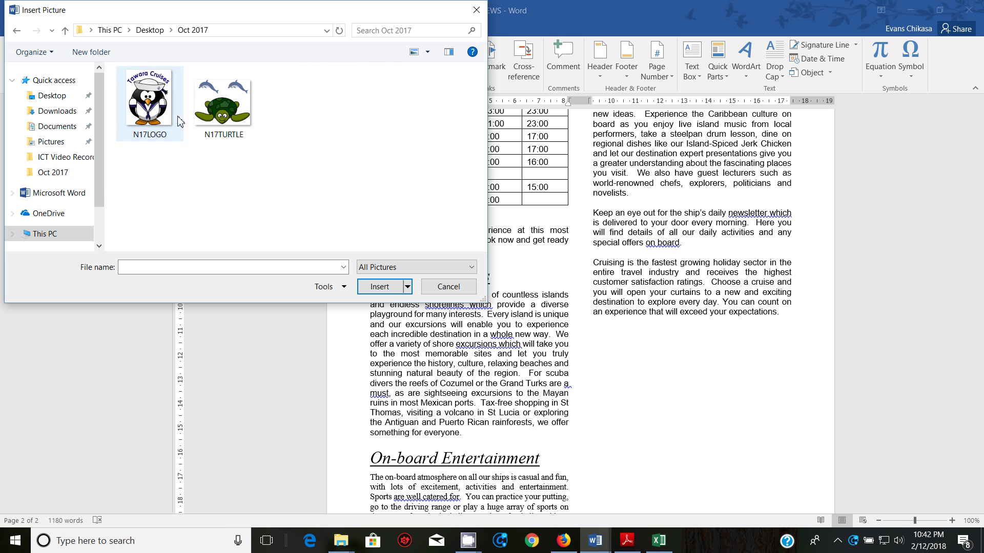
{"action": "left_click", "coordinate": [223, 120]}
{"action": "left_click", "coordinate": [379, 287]}
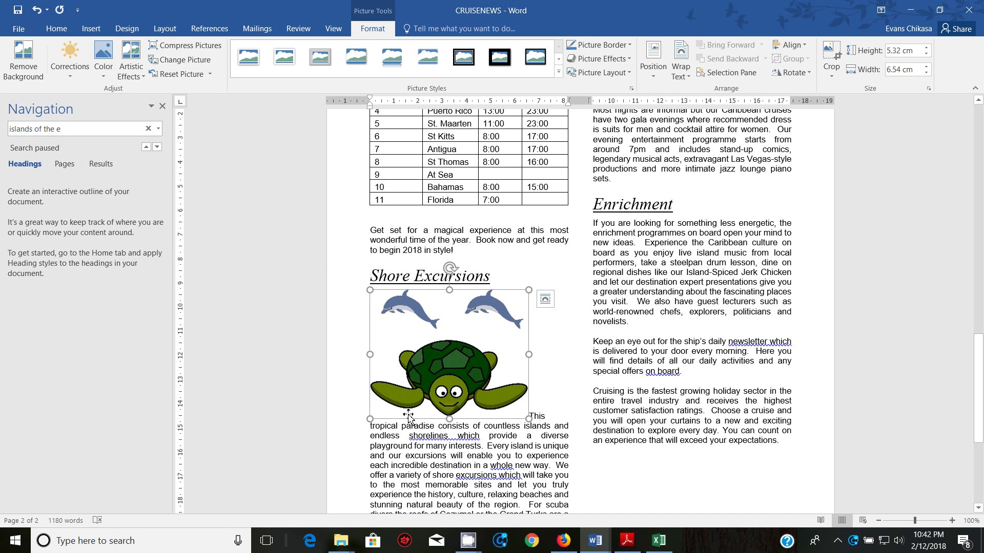
- Check the question paper's instructions, then return to the CRUISENEWS newsletter
{"action": "left_click", "coordinate": [626, 541]}
{"action": "scroll", "coordinate": [145, 379], "scroll_direction": "down", "scroll_amount": 1}
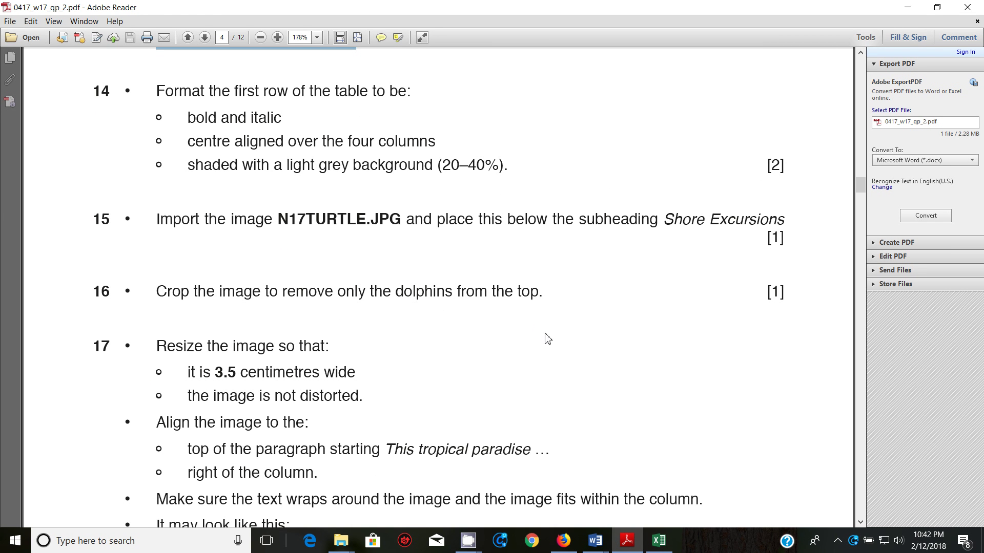
{"action": "left_click", "coordinate": [595, 540]}
{"action": "left_click", "coordinate": [626, 521]}
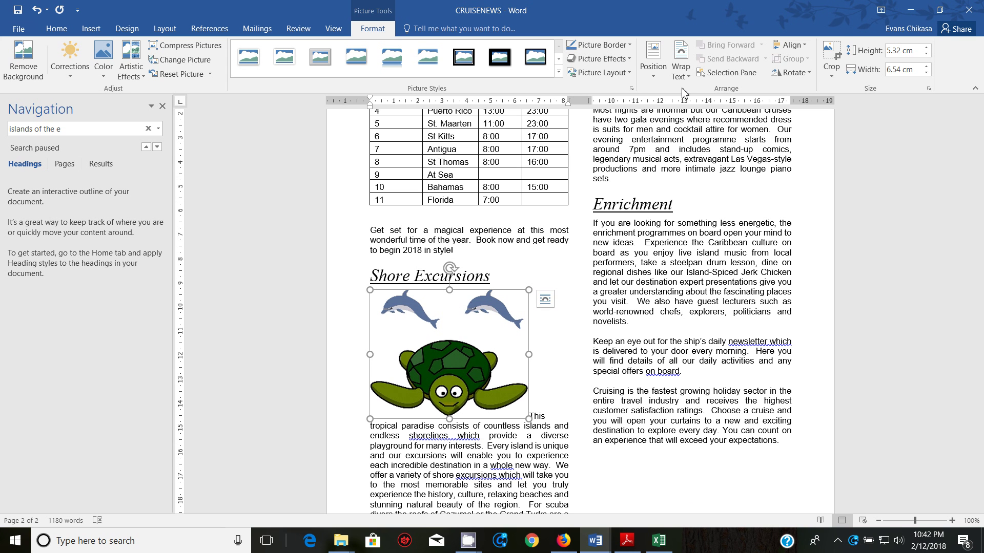
- Crop the two dolphins off the top of the turtle picture, leaving it 3.61 cm high
{"action": "left_click", "coordinate": [830, 51]}
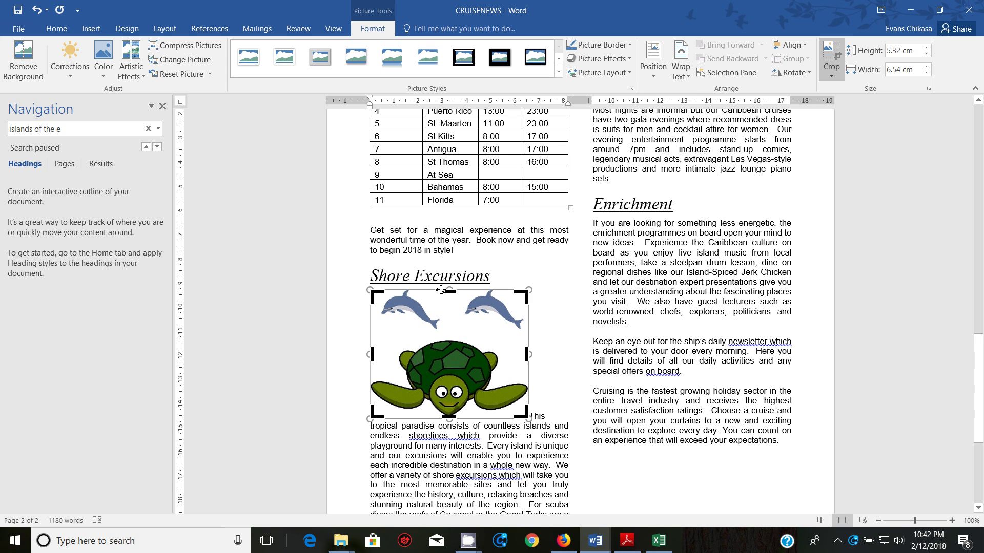
{"action": "left_click_drag", "start_coordinate": [449, 290], "coordinate": [451, 340]}
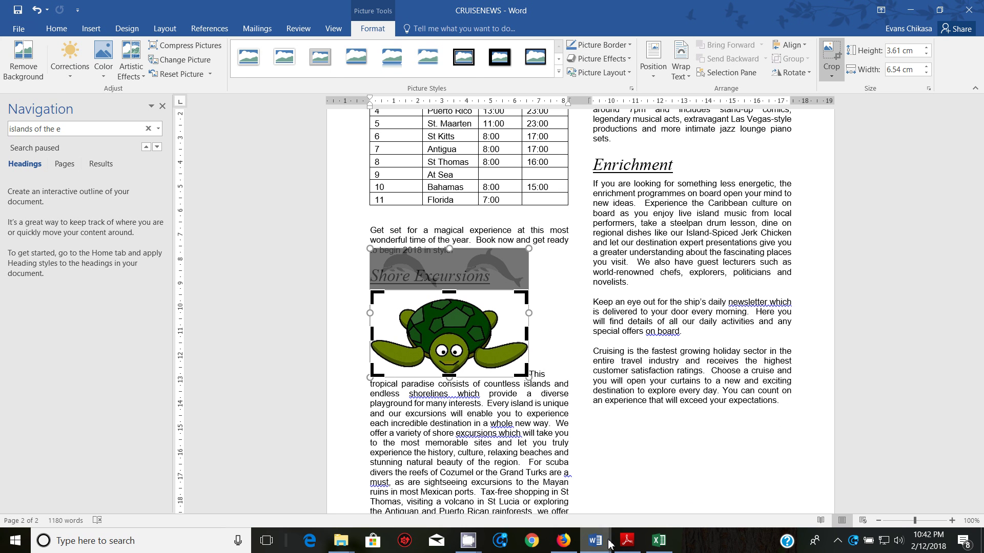
{"action": "left_click", "coordinate": [581, 349]}
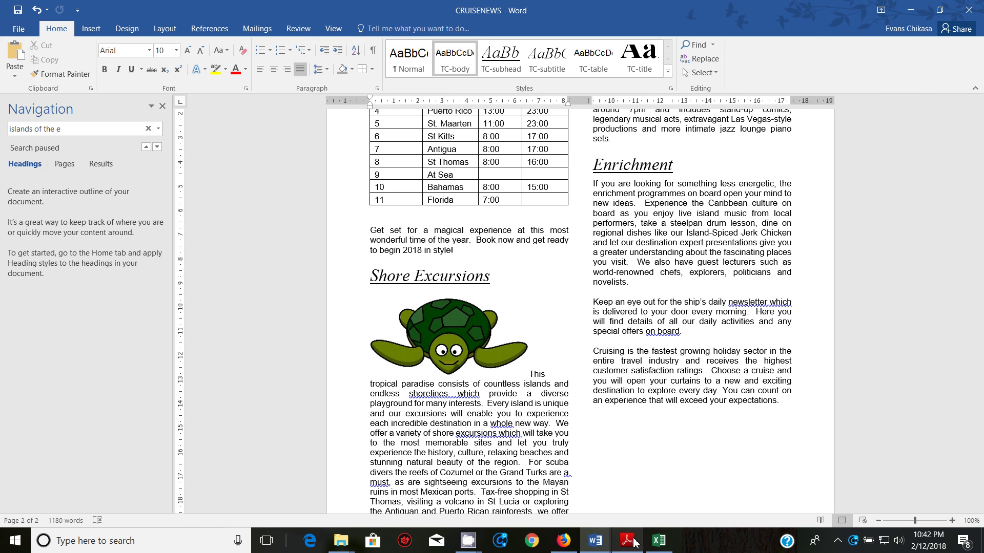
- Bring the question paper forward to read question 17's resize and alignment instructions
{"action": "mouse_move", "coordinate": [627, 541]}
{"action": "left_click", "coordinate": [624, 502]}
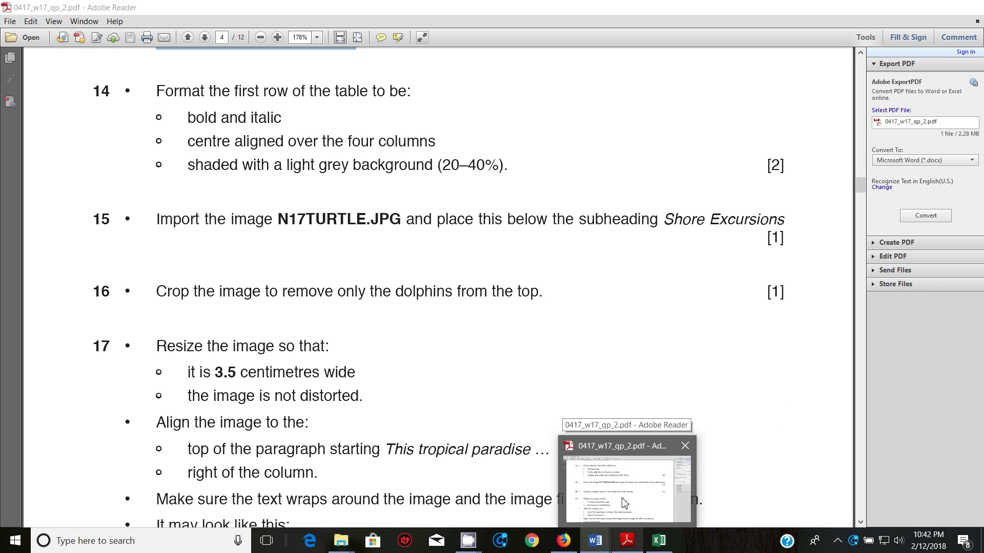
{"action": "left_click", "coordinate": [624, 502]}
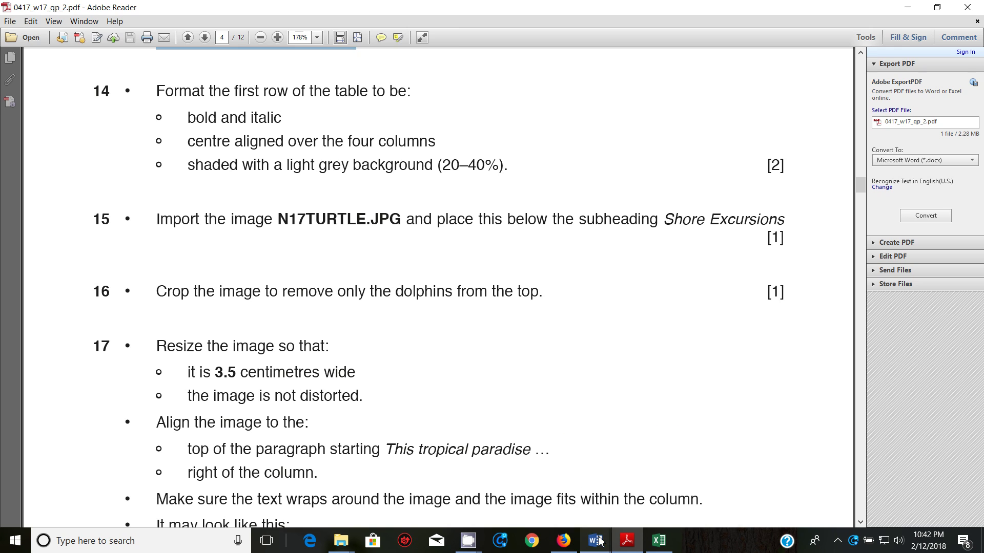
- In the turtle picture's Size and Position settings, enter an absolute width of 3.5 cm
{"action": "mouse_move", "coordinate": [595, 540]}
{"action": "left_click", "coordinate": [651, 468]}
{"action": "left_click", "coordinate": [480, 338]}
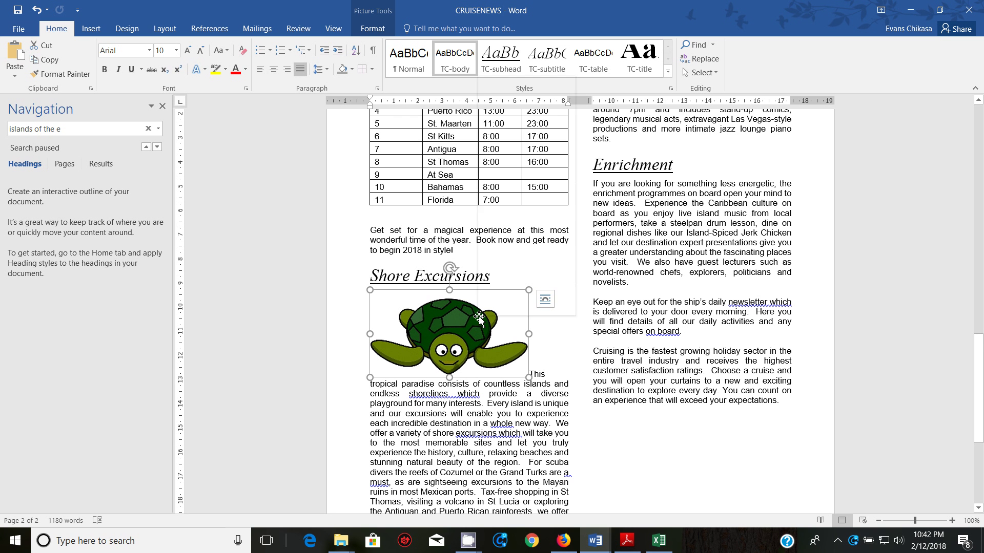
{"action": "right_click", "coordinate": [479, 318]}
{"action": "left_click", "coordinate": [521, 291]}
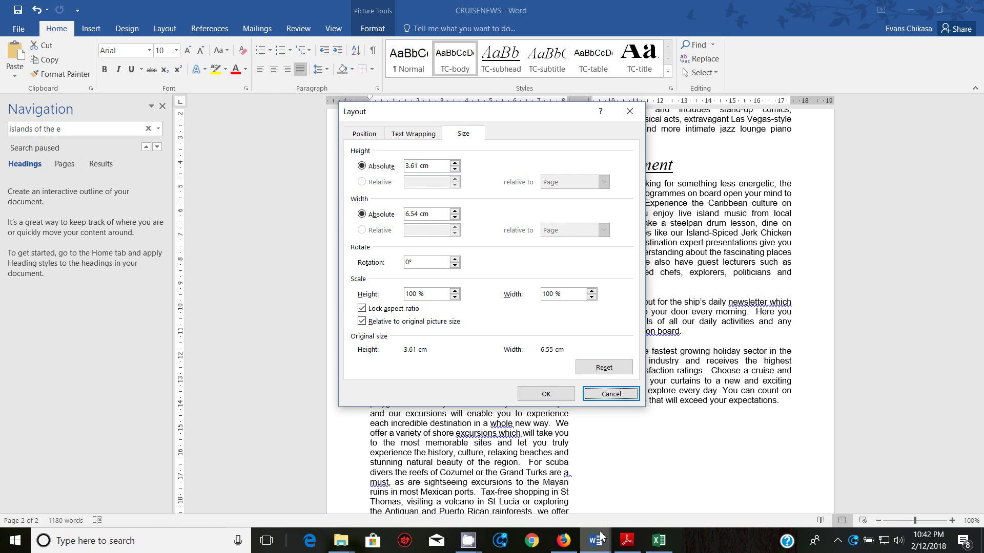
{"action": "left_click", "coordinate": [622, 505]}
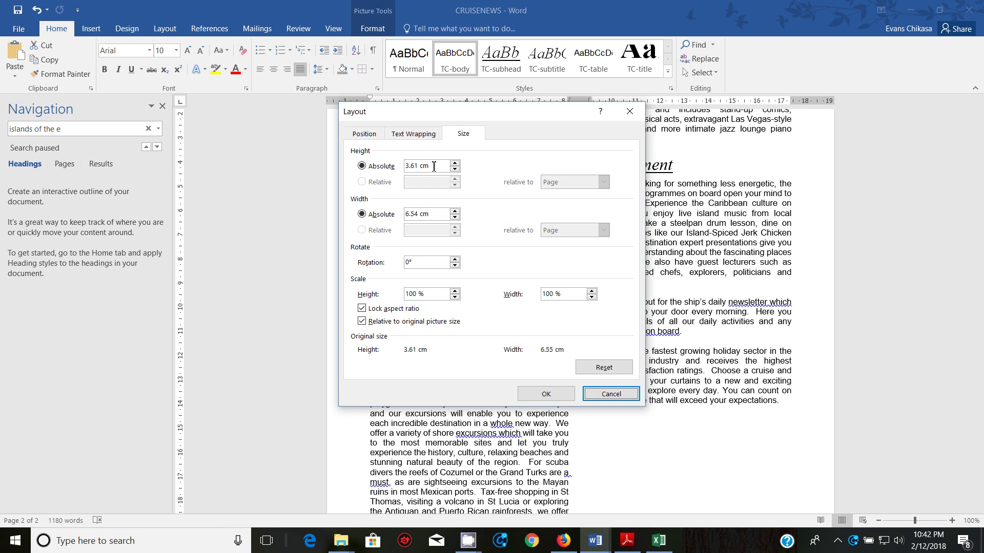
{"action": "left_click_drag", "start_coordinate": [448, 217], "coordinate": [379, 219]}
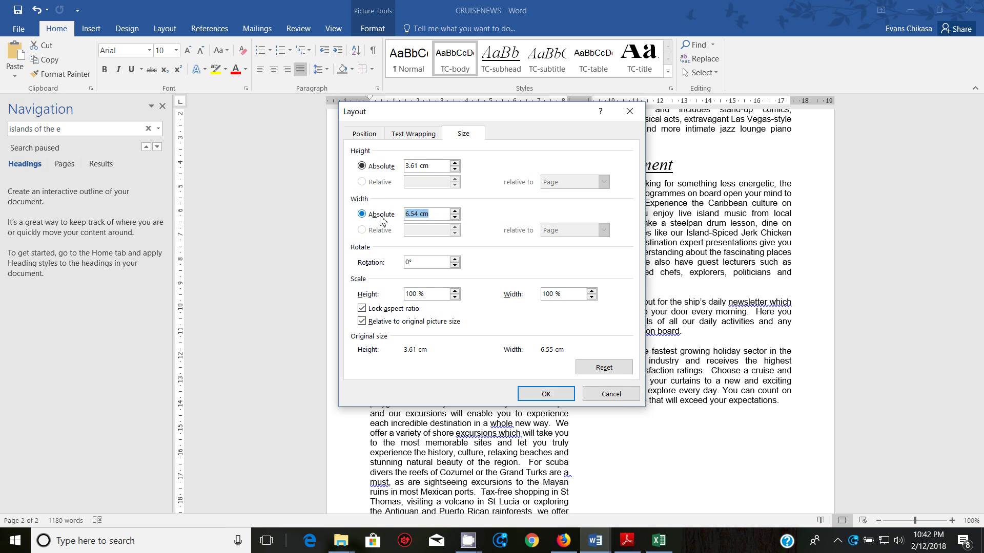
{"action": "type", "text": "3.5"}
- Apply the 3.5 cm width, then read question 17 and its sample layout in the PDF
{"action": "left_click", "coordinate": [531, 399]}
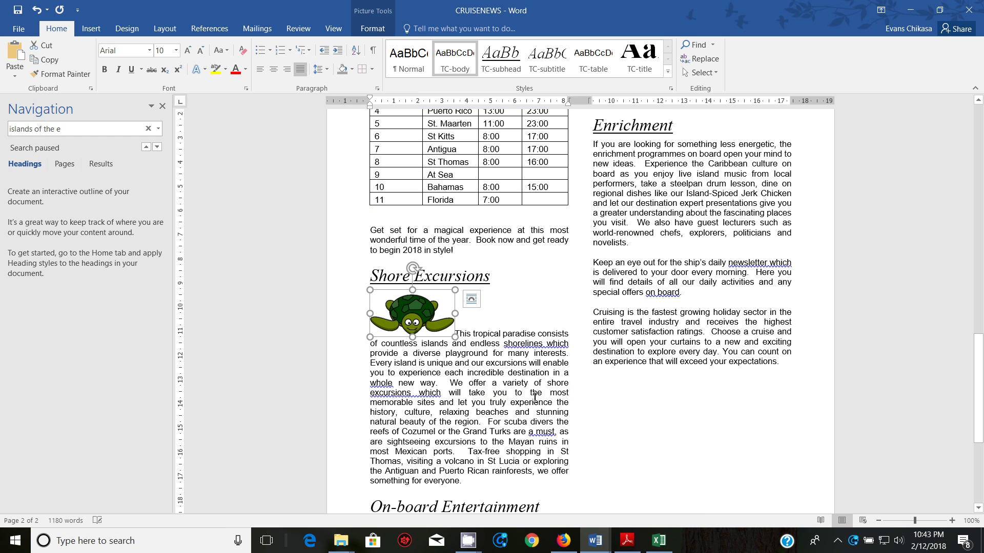
{"action": "left_click", "coordinate": [626, 541]}
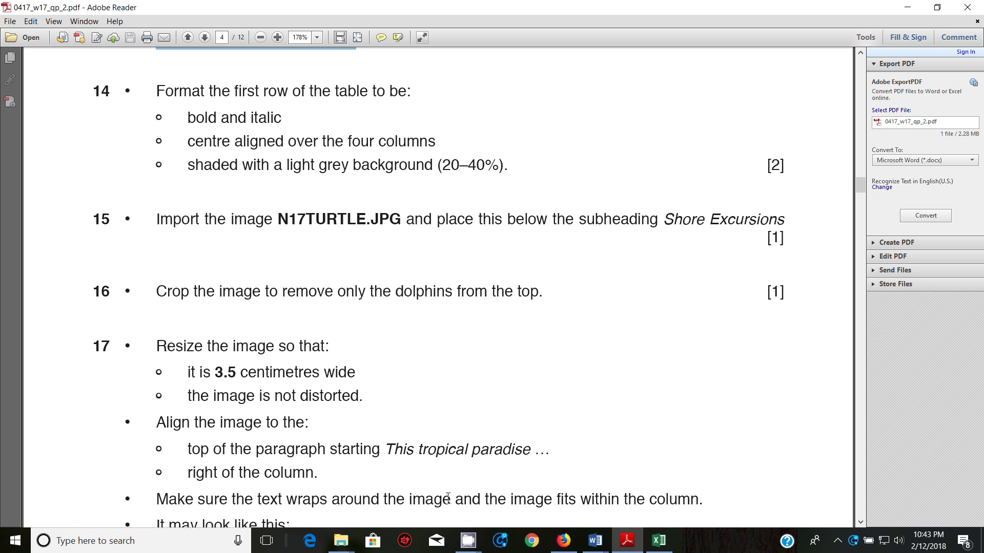
{"action": "scroll", "coordinate": [484, 450], "scroll_direction": "down", "scroll_amount": 3}
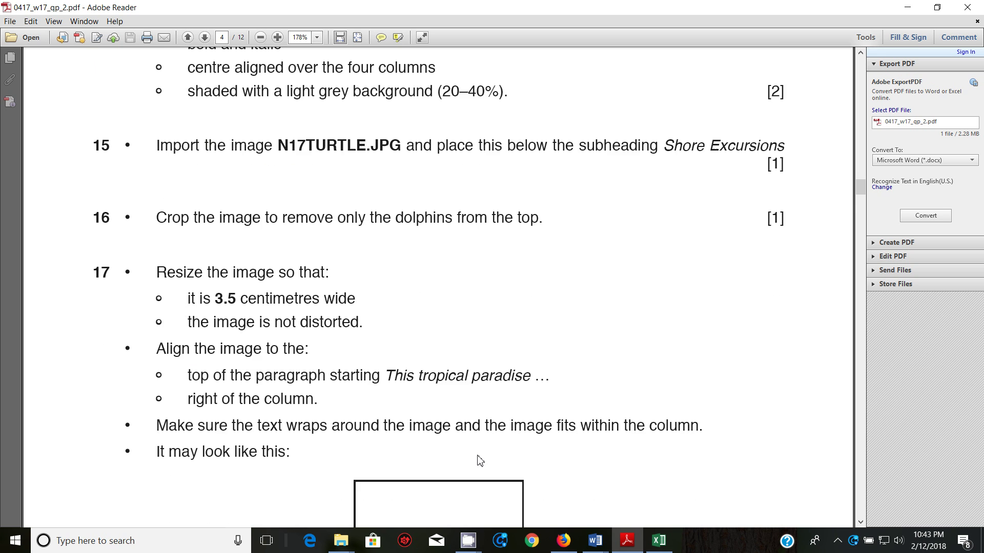
{"action": "scroll", "coordinate": [479, 456], "scroll_direction": "down", "scroll_amount": 5}
{"action": "scroll", "coordinate": [475, 399], "scroll_direction": "down", "scroll_amount": 4}
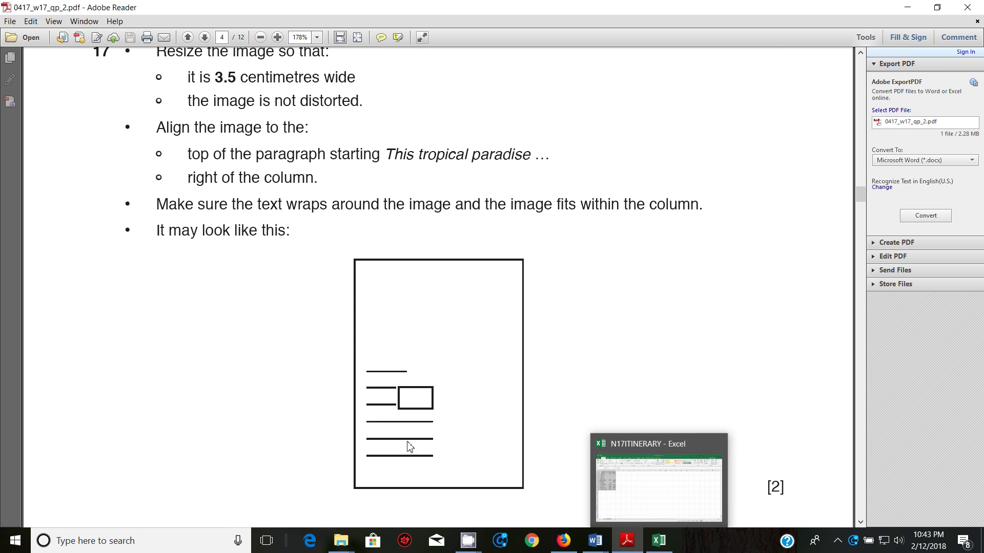
{"action": "left_click", "coordinate": [601, 541]}
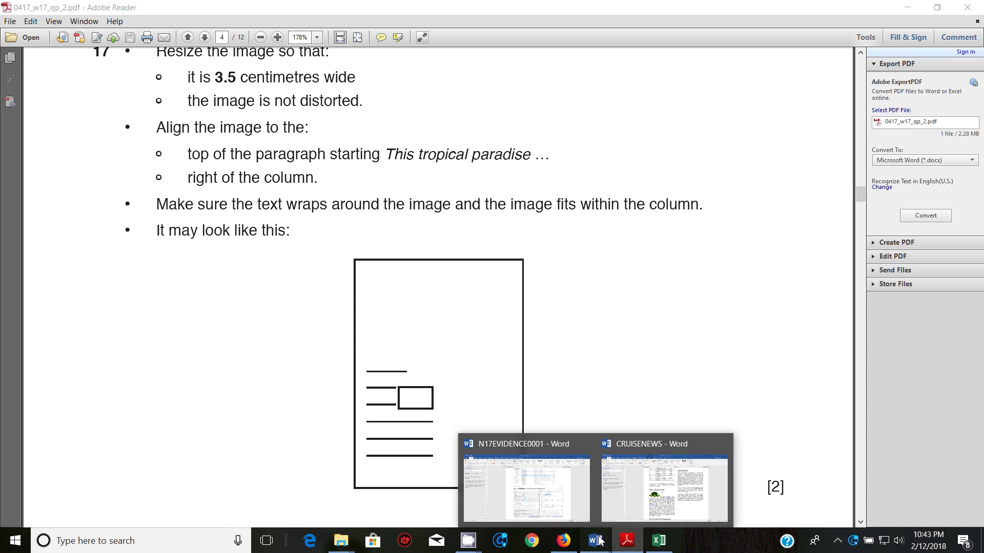
- Give the turtle picture Square text wrapping and drag it to the column's right edge
{"action": "left_click", "coordinate": [643, 482]}
{"action": "right_click", "coordinate": [415, 314]}
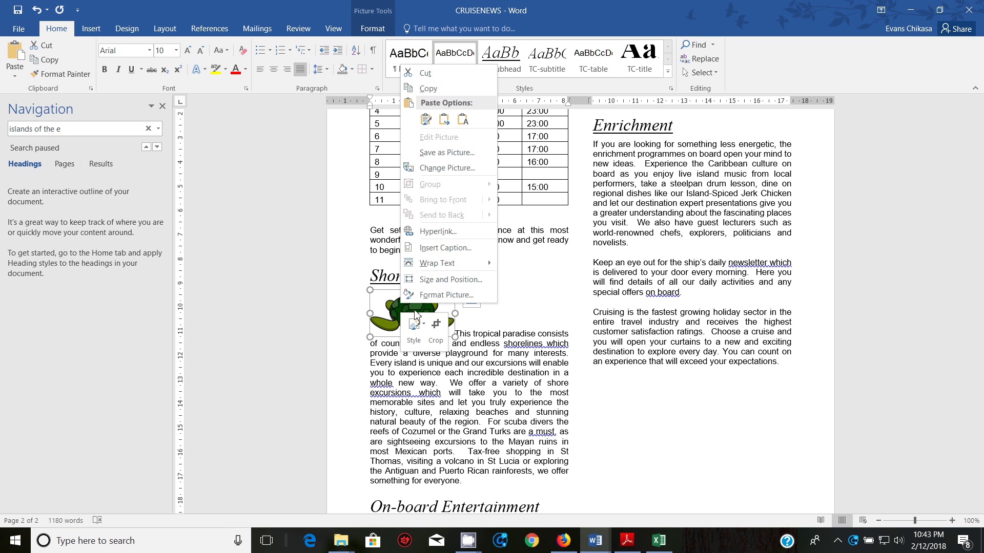
{"action": "mouse_move", "coordinate": [461, 264]}
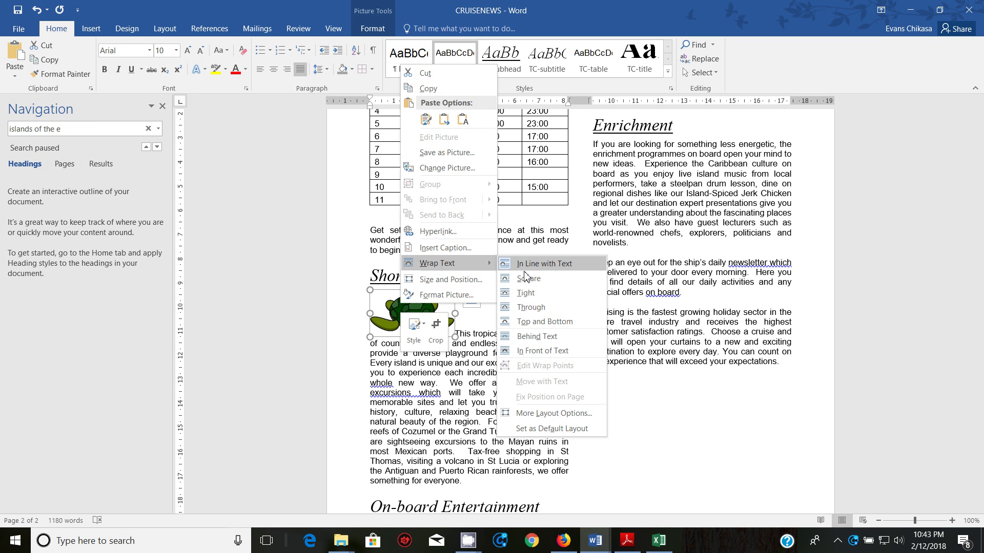
{"action": "left_click", "coordinate": [527, 278]}
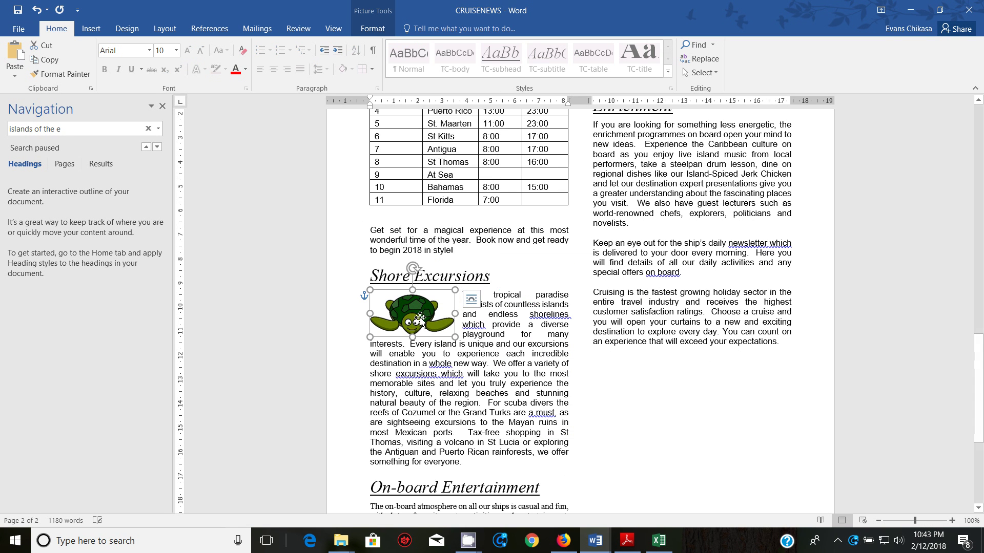
{"action": "left_click_drag", "start_coordinate": [416, 318], "coordinate": [536, 316]}
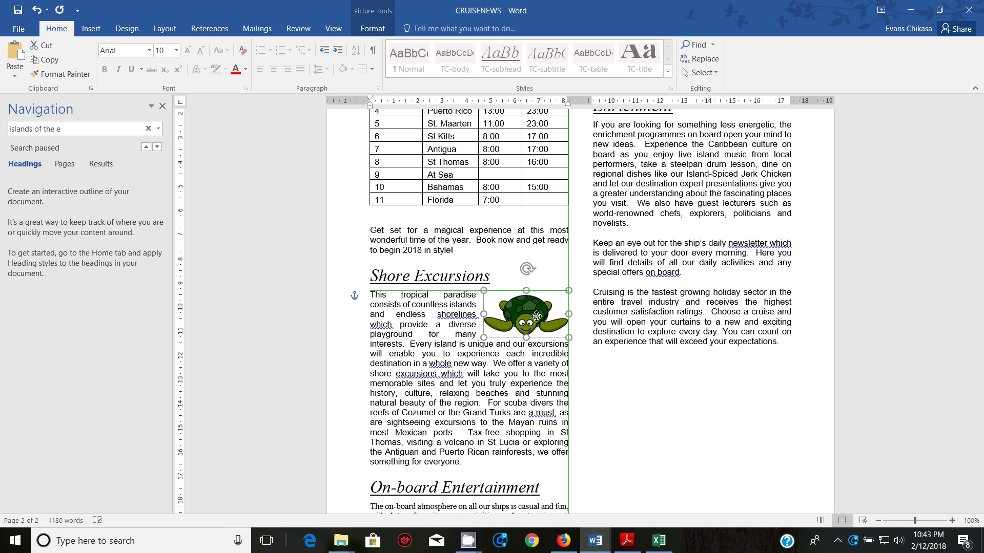
{"action": "left_click_drag", "start_coordinate": [536, 316], "coordinate": [536, 316]}
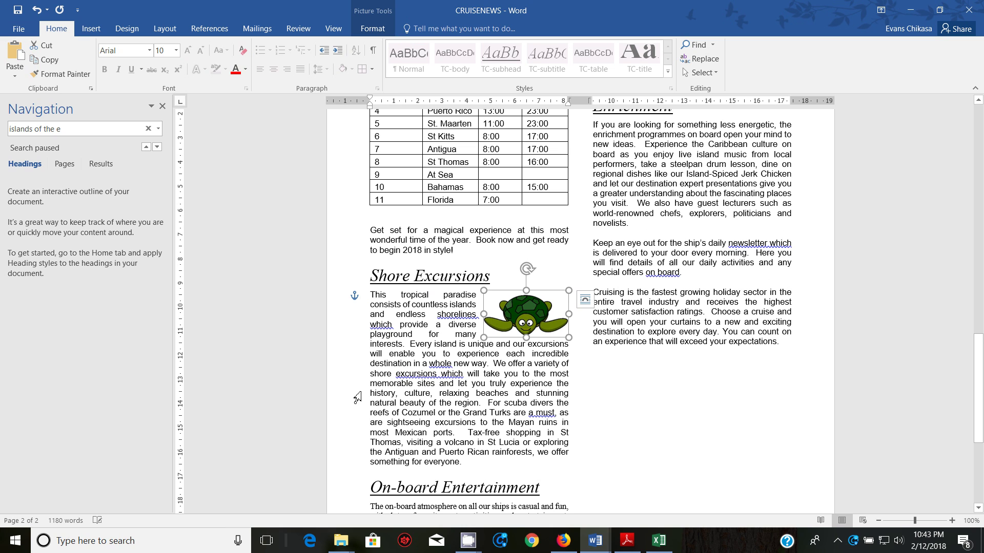
- Read step 18 of the question paper, the 1 cm indent for 'Keep an eye out'
{"action": "left_click", "coordinate": [627, 540]}
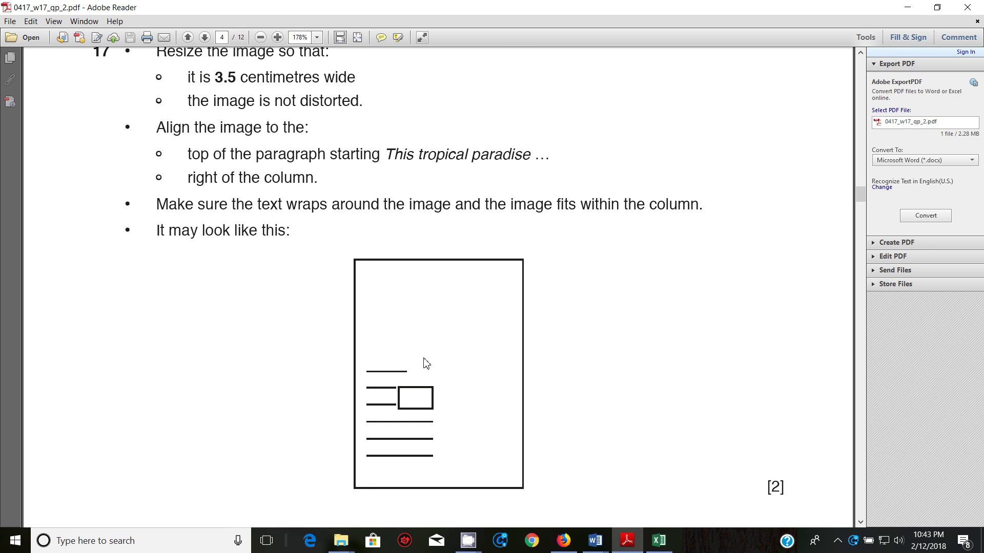
{"action": "scroll", "coordinate": [317, 322], "scroll_direction": "down", "scroll_amount": 4}
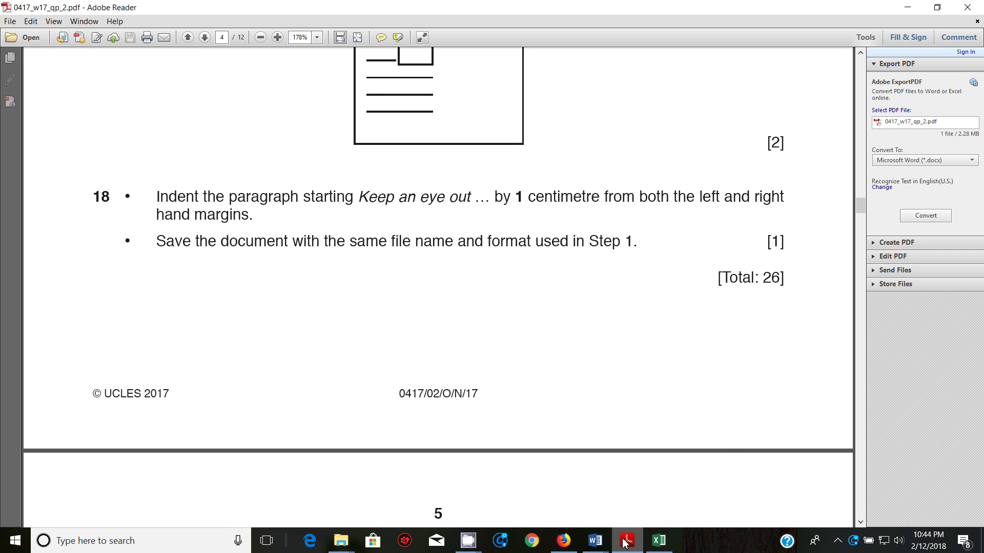
{"action": "mouse_move", "coordinate": [661, 545]}
{"action": "mouse_move", "coordinate": [595, 542]}
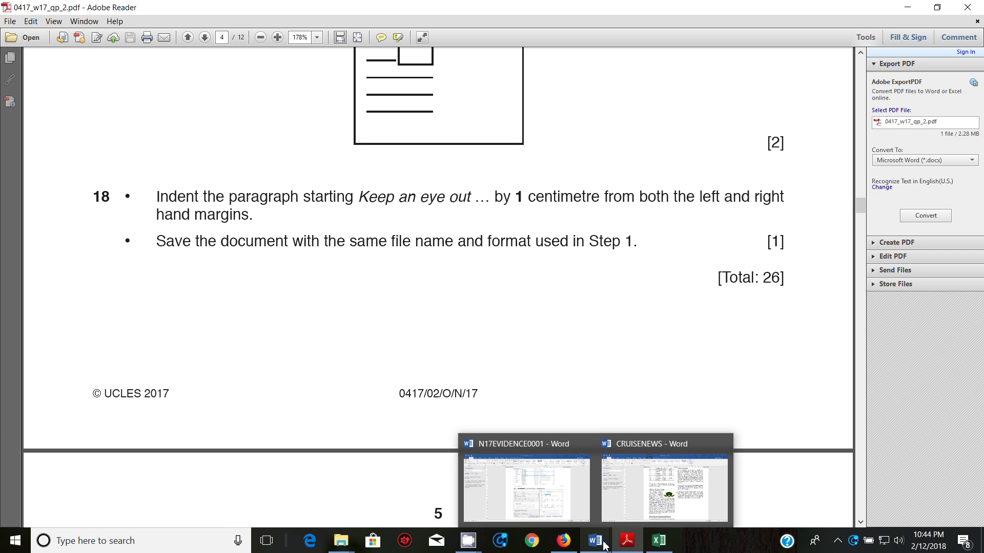
{"action": "mouse_move", "coordinate": [601, 523]}
- Back in CRUISENEWS, search Navigation for 'kee' and select the 'Keep an eye out' paragraph
{"action": "left_click", "coordinate": [666, 477]}
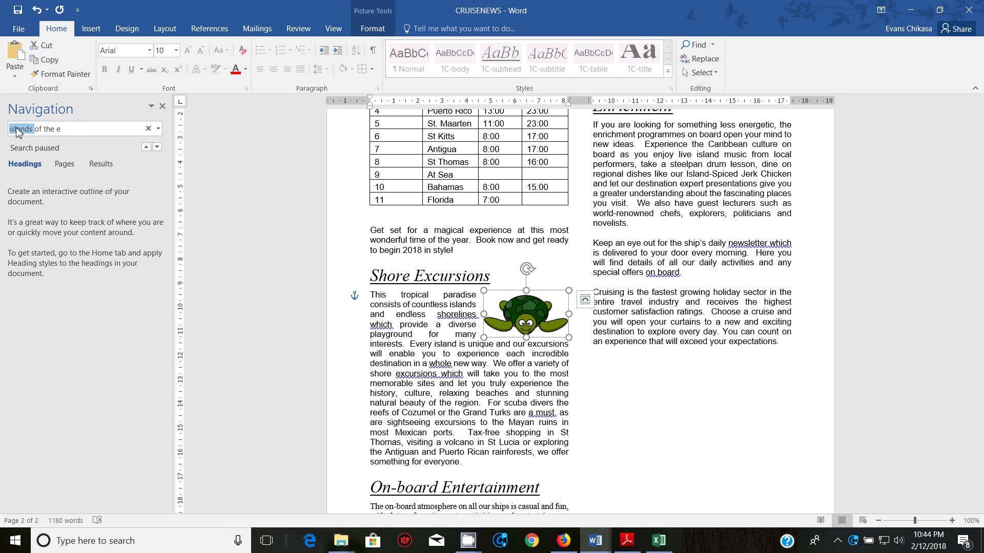
{"action": "left_click", "coordinate": [9, 129]}
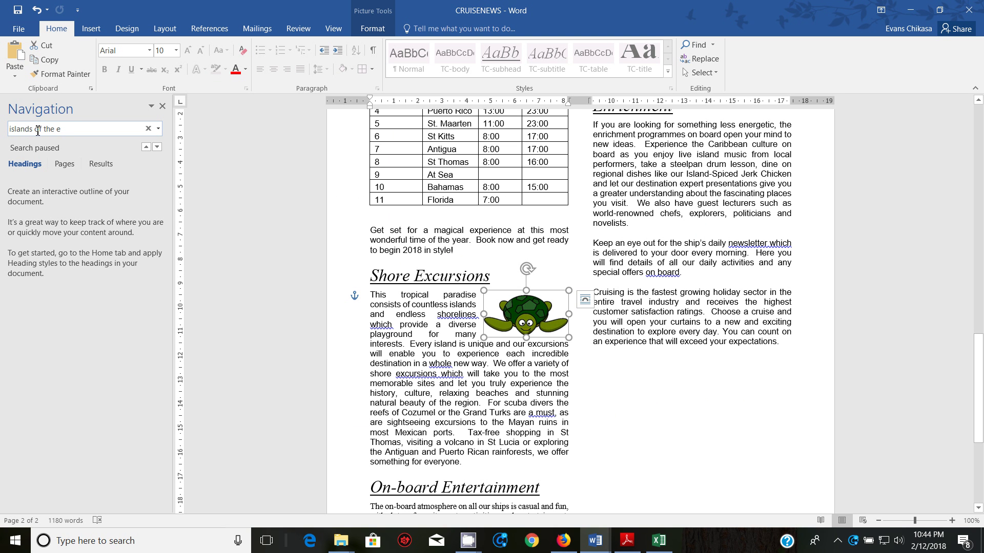
{"action": "key", "text": "ctrl+a"}
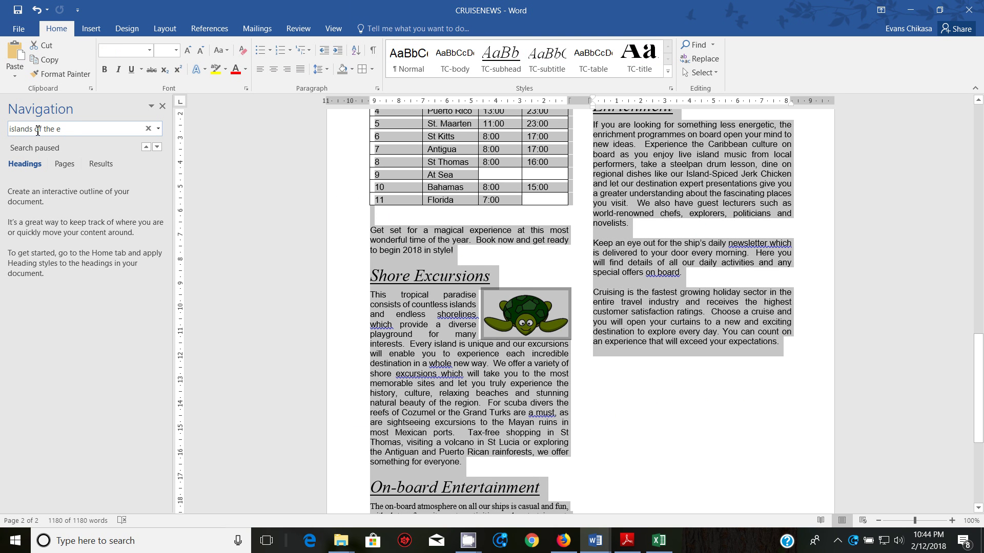
{"action": "left_click", "coordinate": [72, 132]}
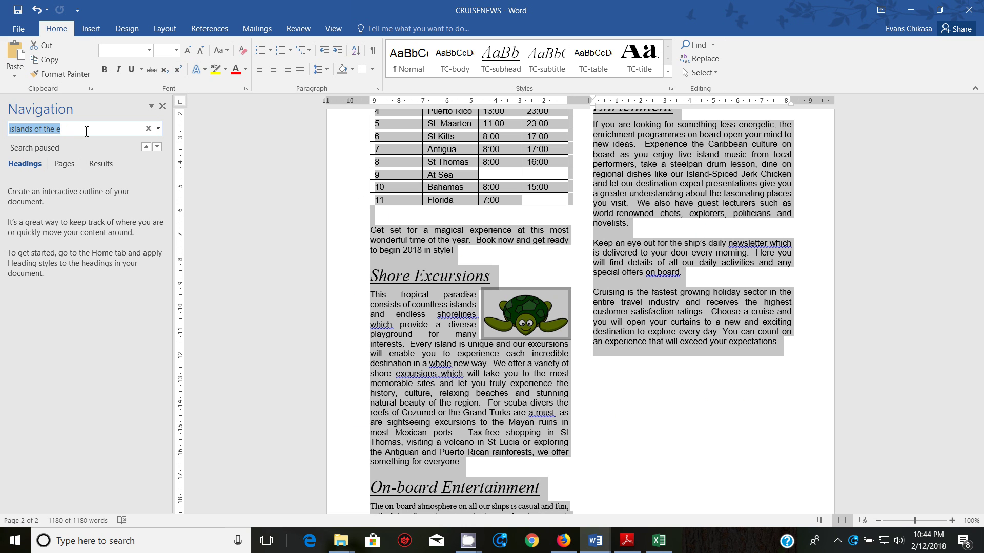
{"action": "type", "text": "keep an eye"}
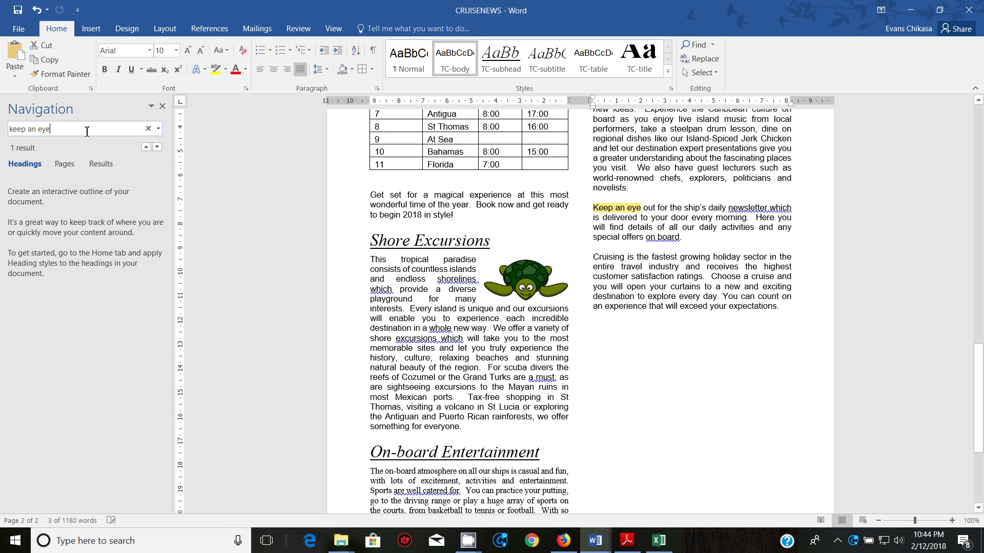
{"action": "triple_click", "coordinate": [597, 212]}
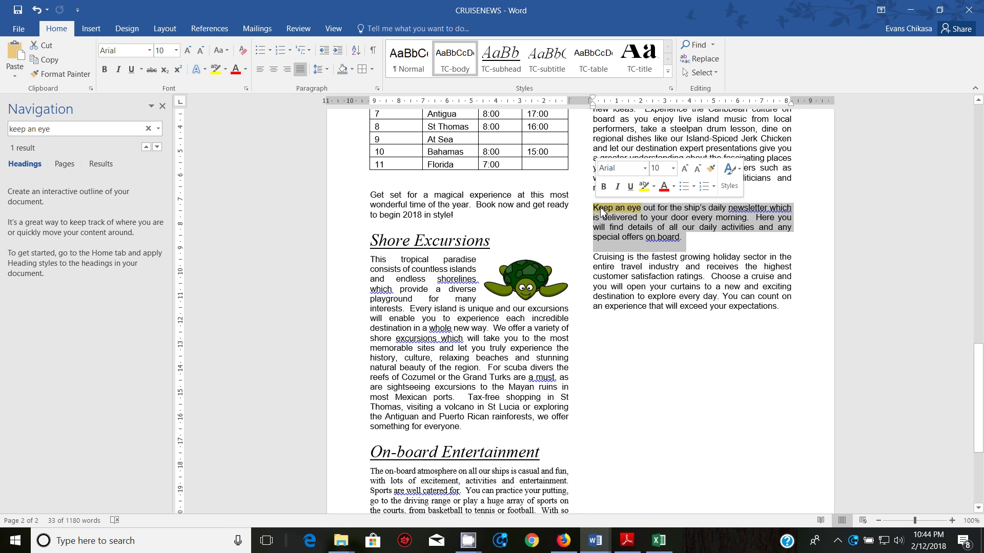
- Set the paragraph's left and right indents to 1 cm, then return to the question paper
{"action": "left_click", "coordinate": [167, 29]}
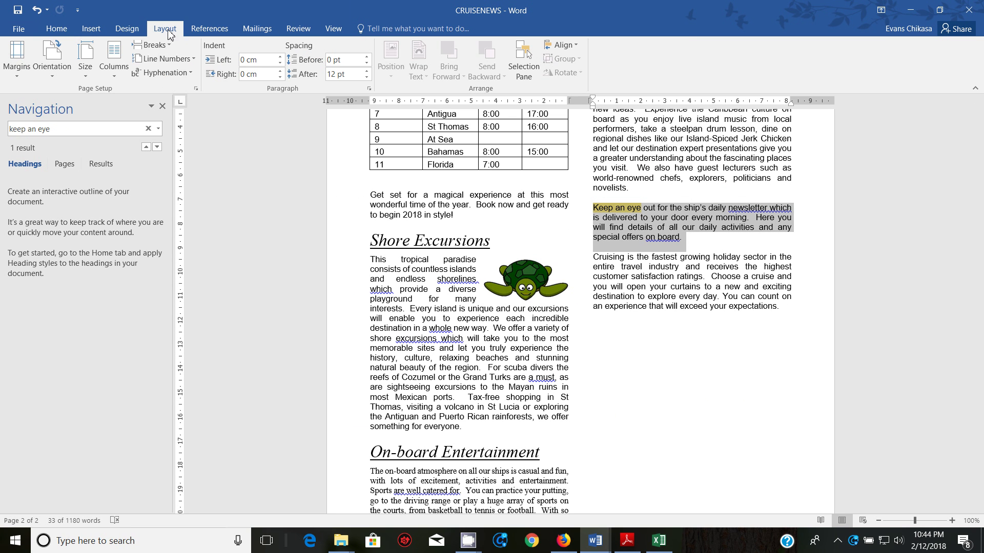
{"action": "left_click", "coordinate": [280, 56]}
{"action": "left_click", "coordinate": [280, 57]}
{"action": "left_click", "coordinate": [280, 57]}
{"action": "left_click", "coordinate": [281, 57]}
{"action": "left_click", "coordinate": [281, 57]}
{"action": "left_click", "coordinate": [281, 57]}
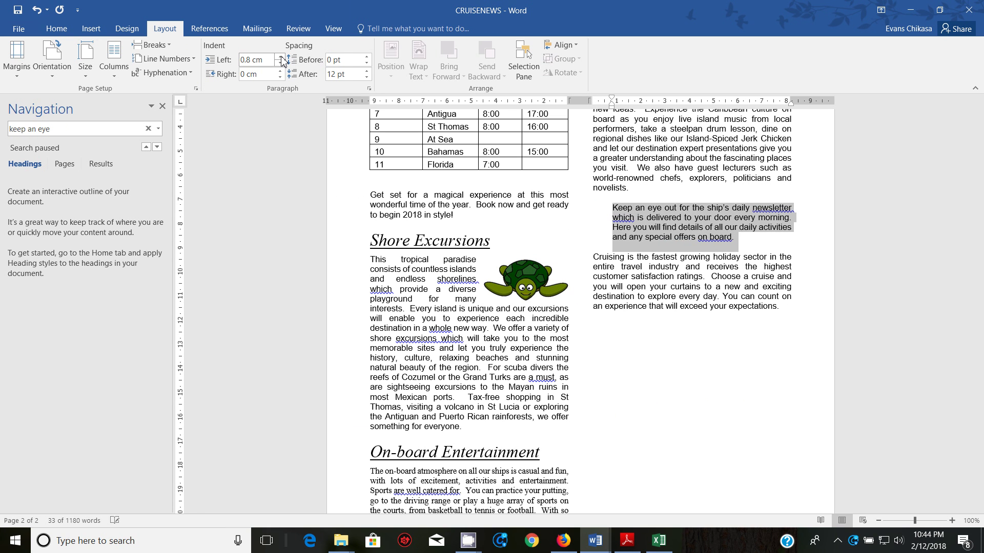
{"action": "left_click", "coordinate": [281, 57]}
{"action": "left_click", "coordinate": [280, 57]}
{"action": "left_click", "coordinate": [280, 71]}
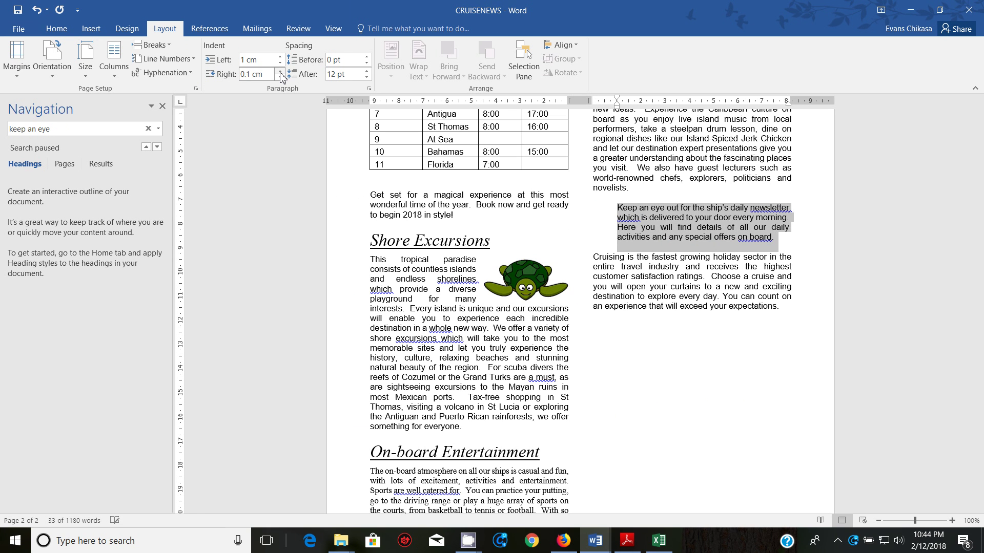
{"action": "left_click", "coordinate": [280, 71]}
{"action": "left_click", "coordinate": [281, 71]}
{"action": "left_click", "coordinate": [280, 71]}
{"action": "left_click", "coordinate": [280, 71]}
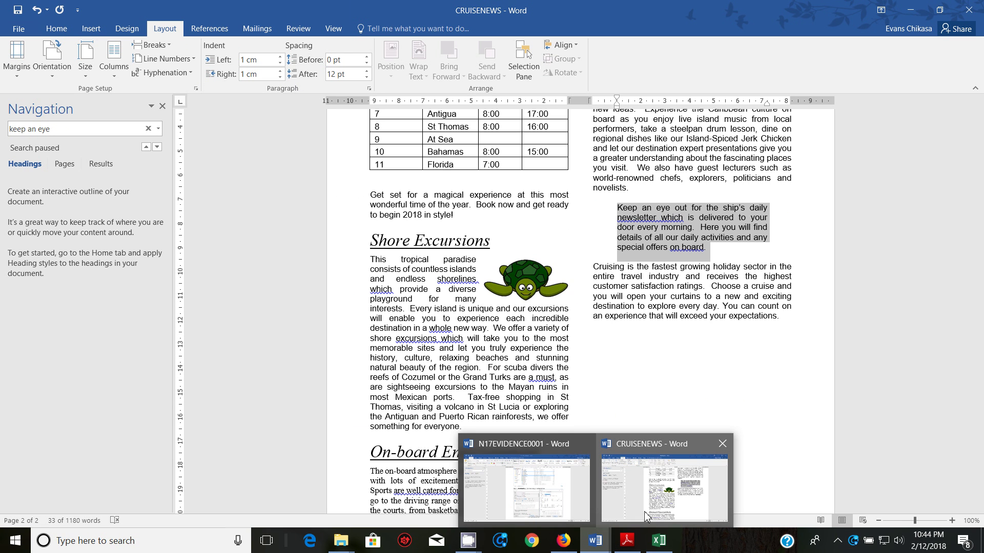
{"action": "left_click", "coordinate": [633, 545]}
{"action": "scroll", "coordinate": [412, 290], "scroll_direction": "down", "scroll_amount": 2}
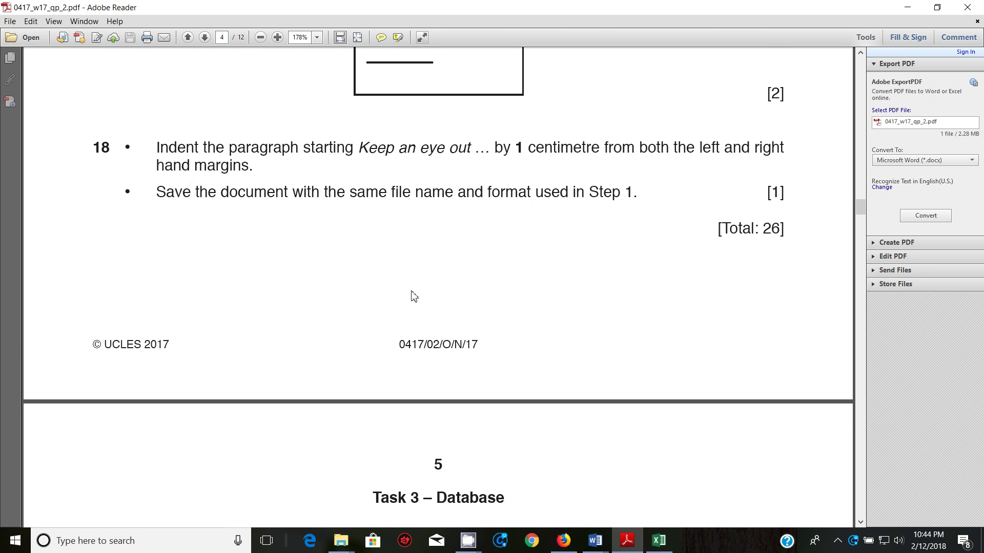